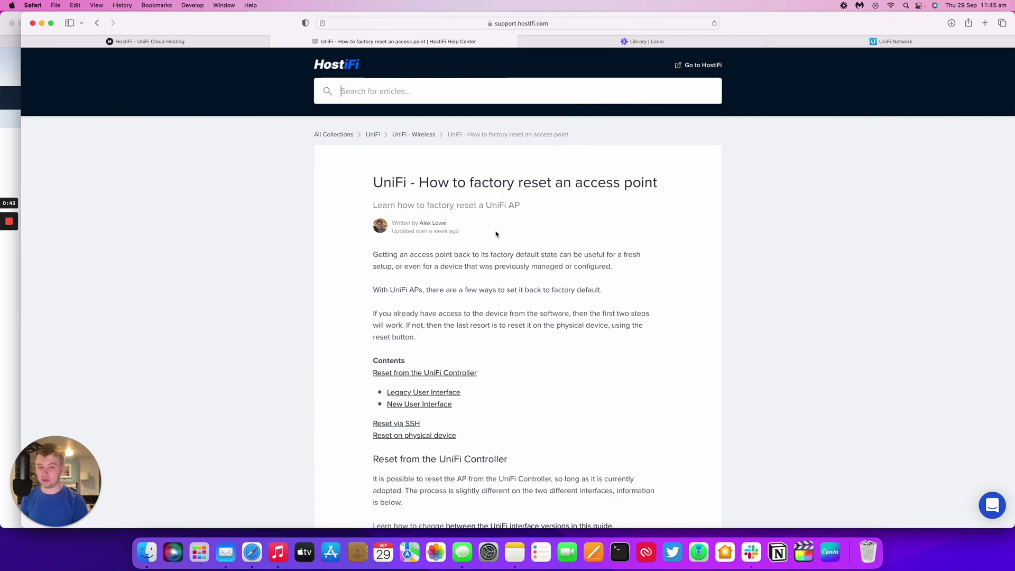
Skim the factory-reset article, then switch over to the UniFi Network controller.
scroll(500, 264, down, 6)
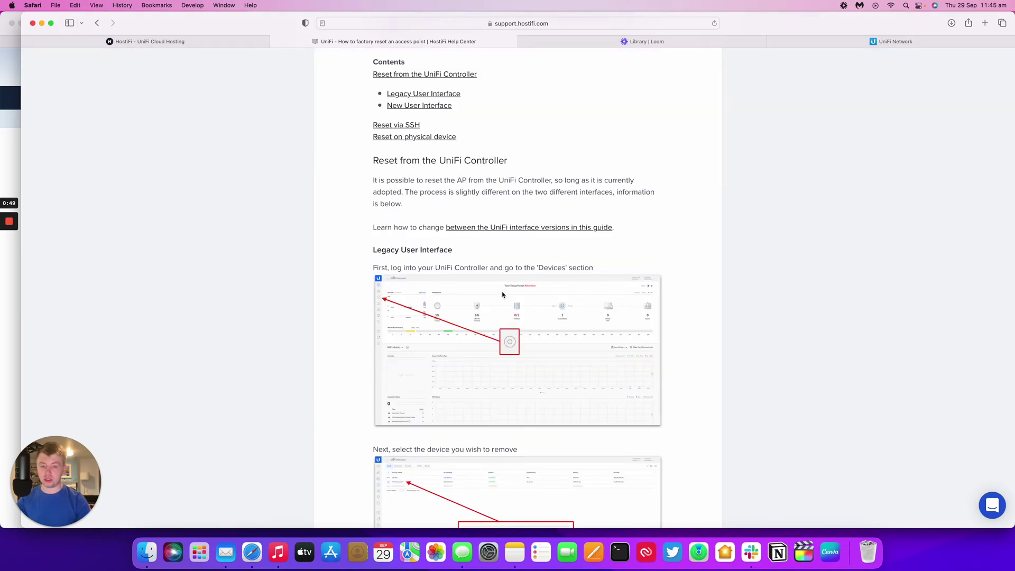
scroll(502, 295, down, 8)
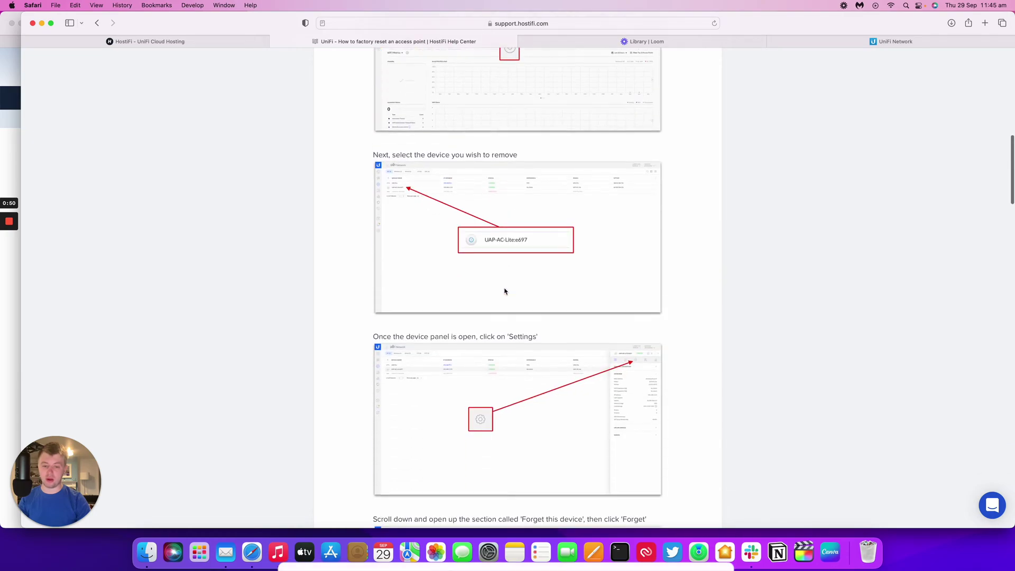
scroll(565, 286, down, 6)
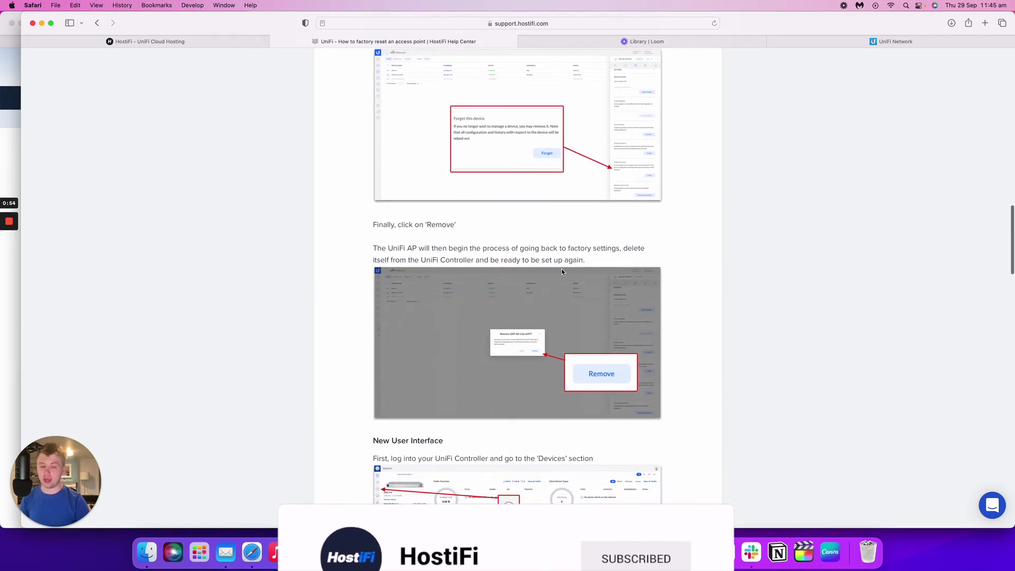
scroll(561, 268, down, 20)
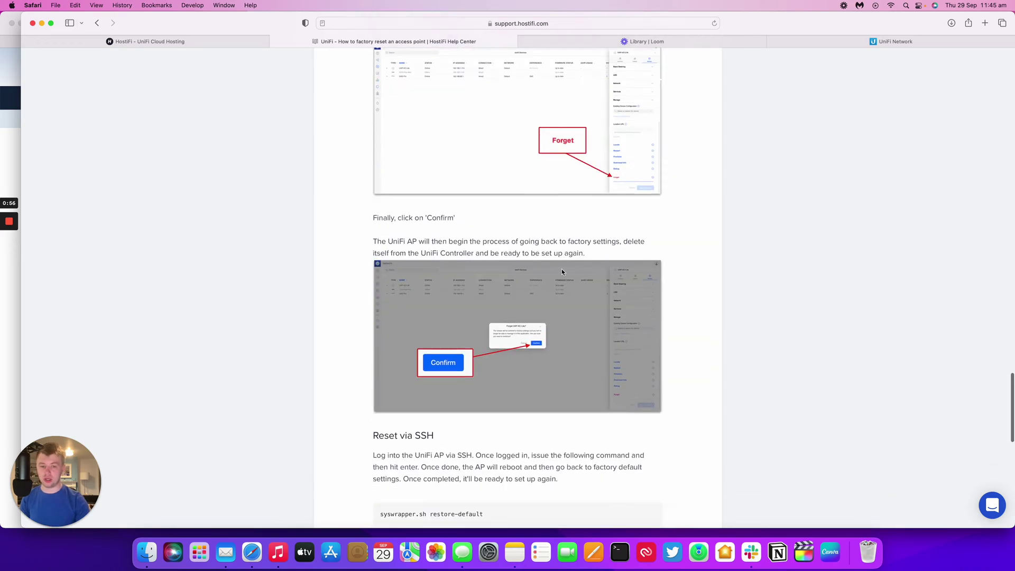
scroll(561, 268, up, 20)
scroll(562, 271, up, 20)
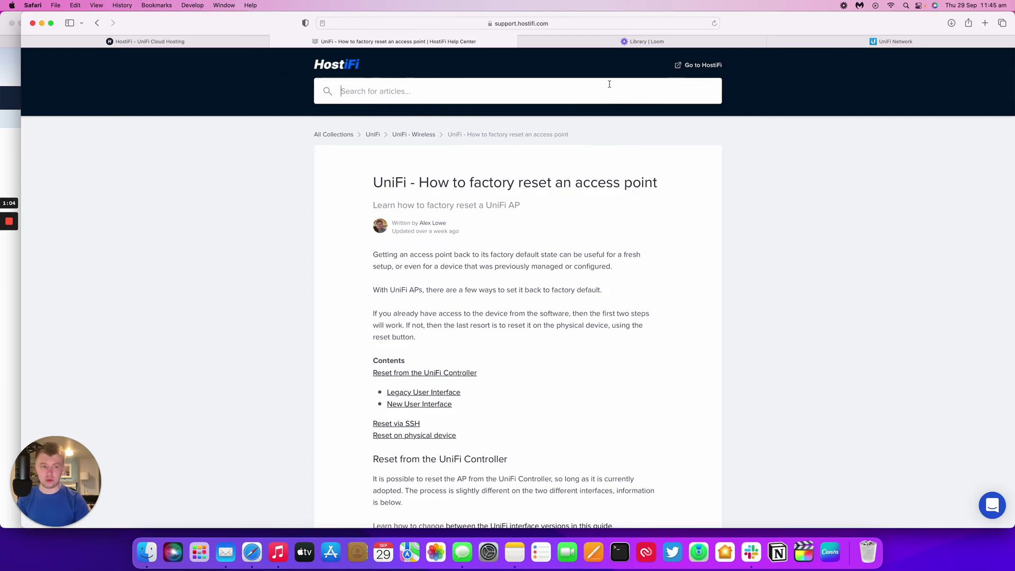
click(912, 41)
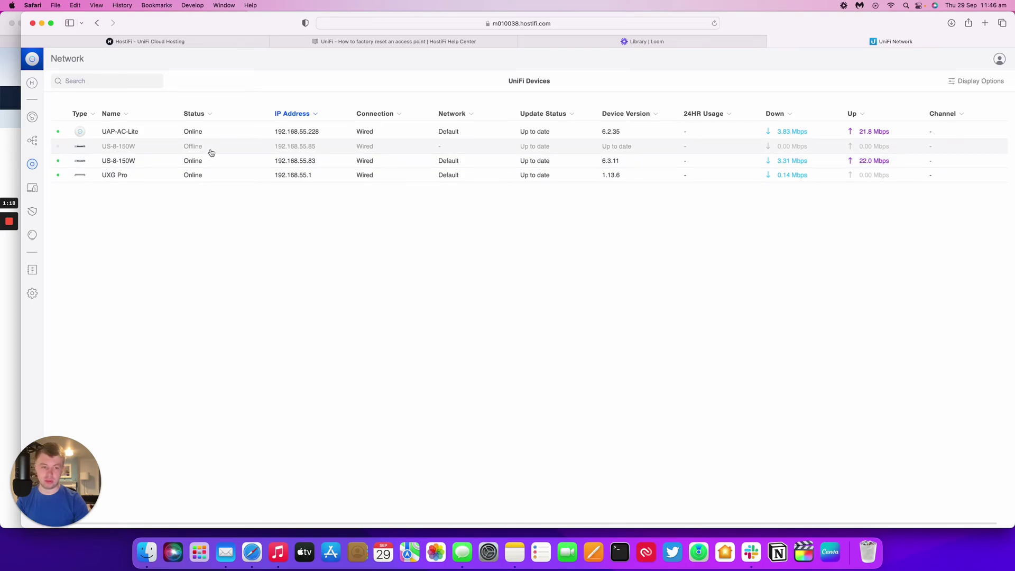
Open the UAP-AC-Lite access point's settings and choose Forget under System.
click(194, 132)
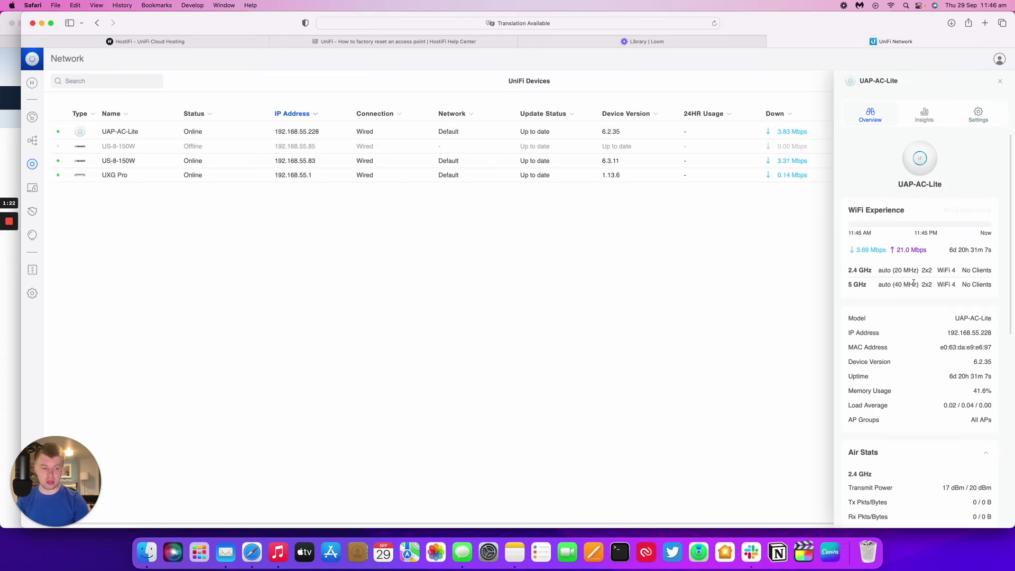
scroll(913, 283, down, 10)
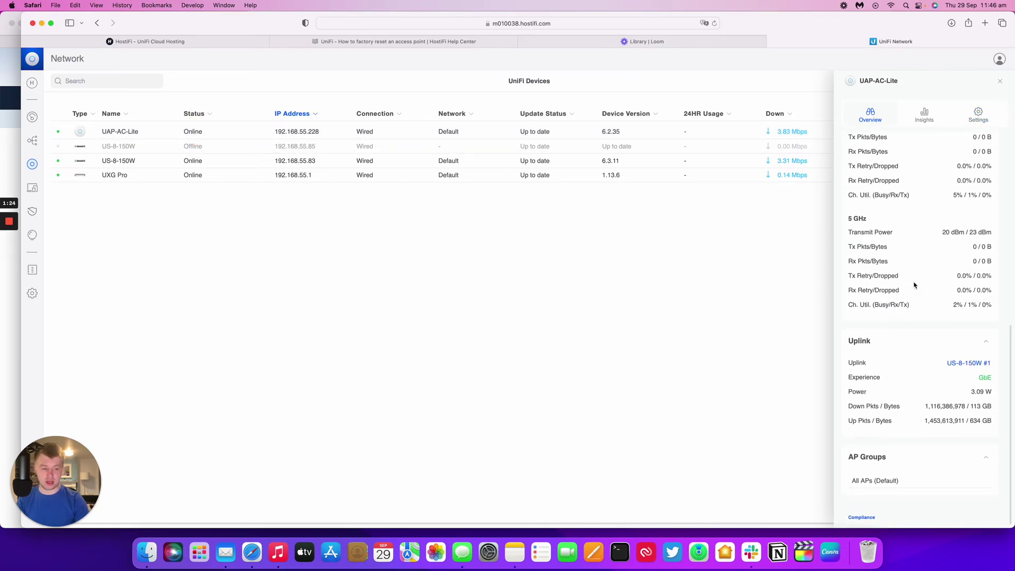
scroll(913, 284, up, 10)
click(985, 120)
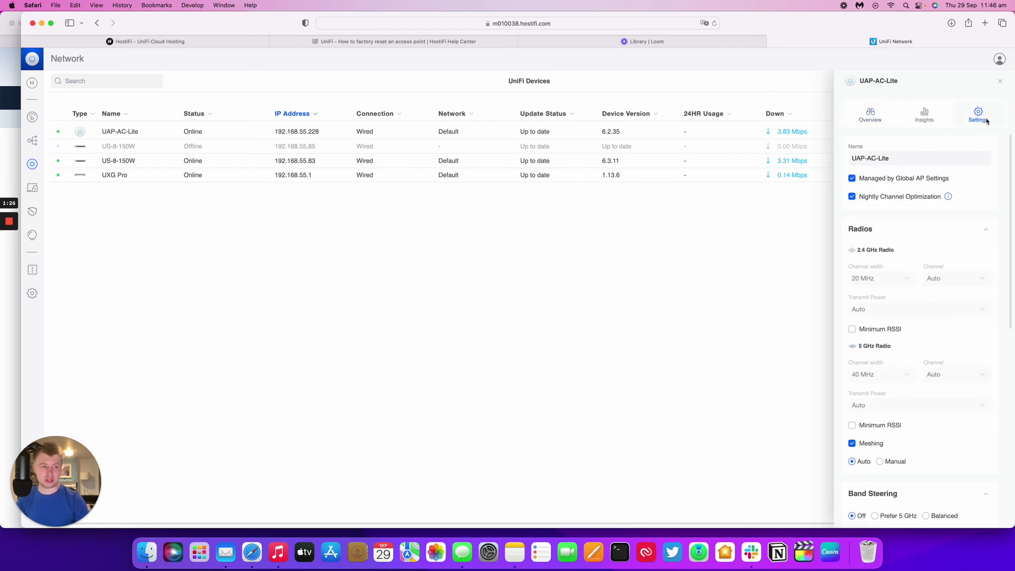
scroll(882, 405, down, 10)
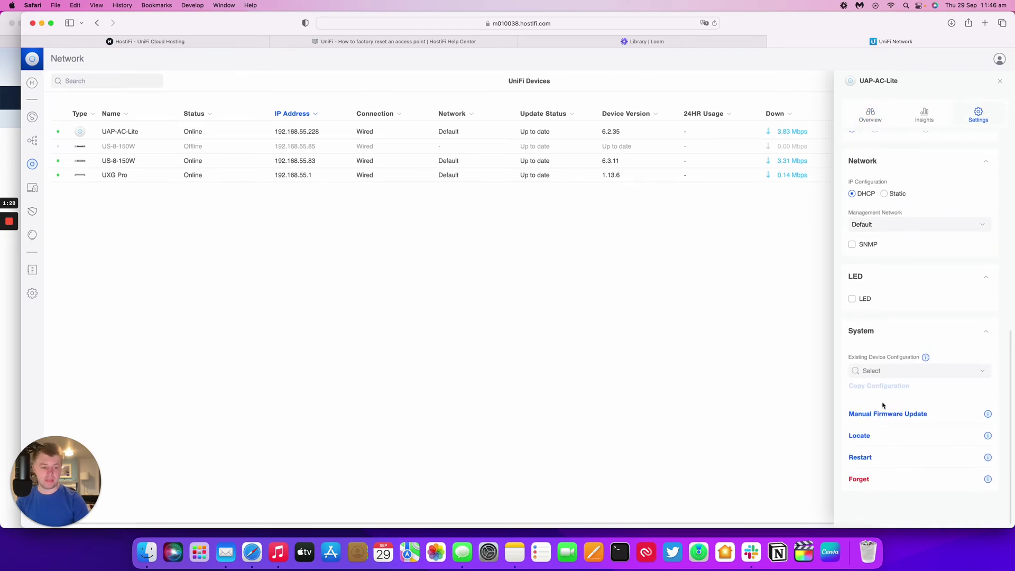
click(861, 479)
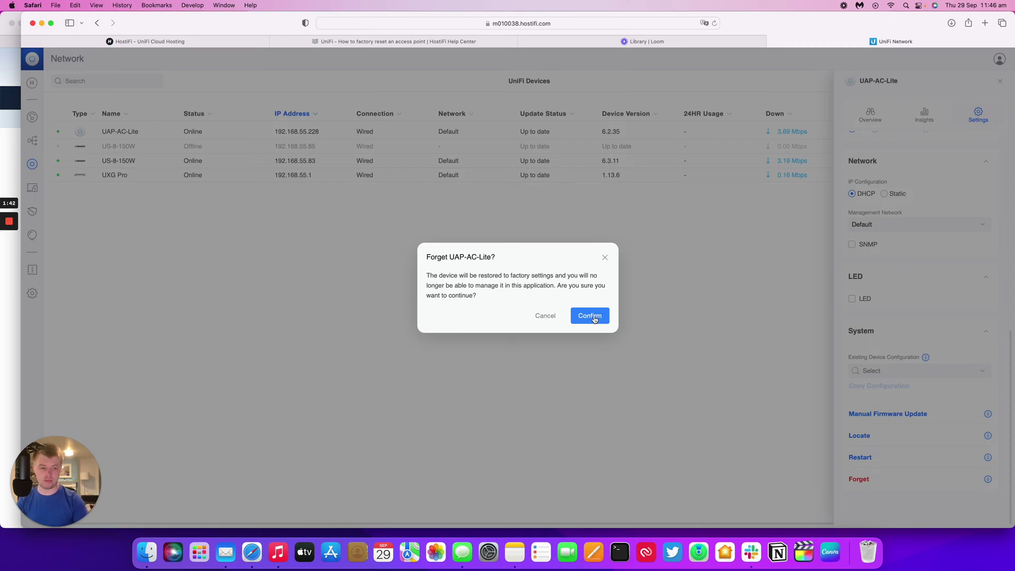
Cancel forgetting UAP-AC-Lite, close its details panel and return to the help article.
click(559, 317)
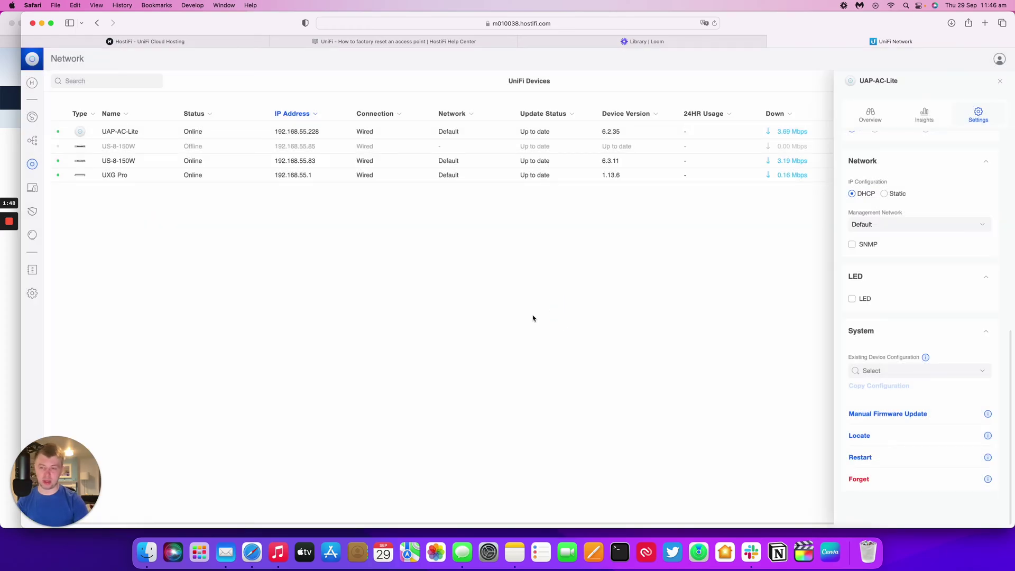
click(1000, 81)
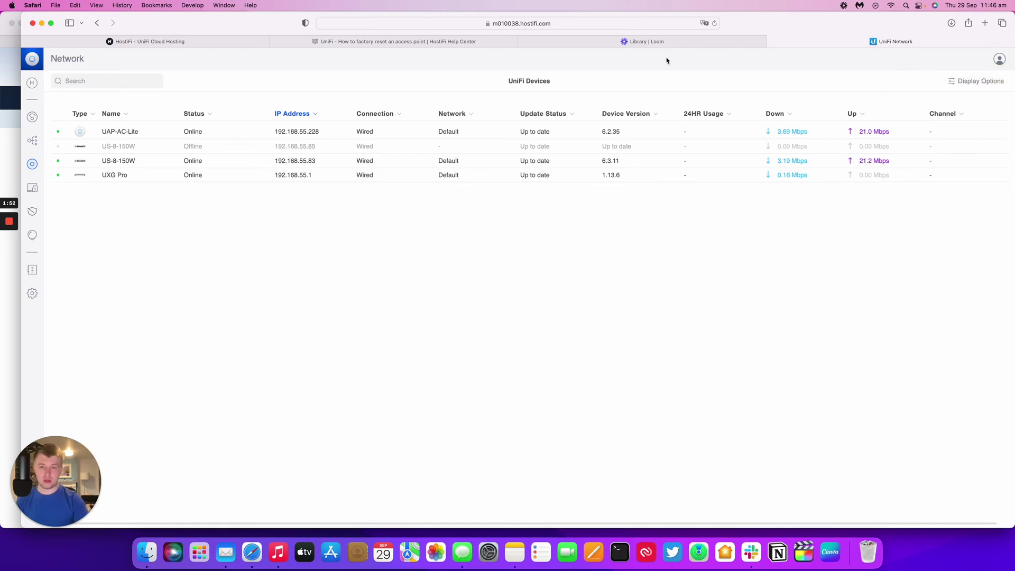
click(399, 42)
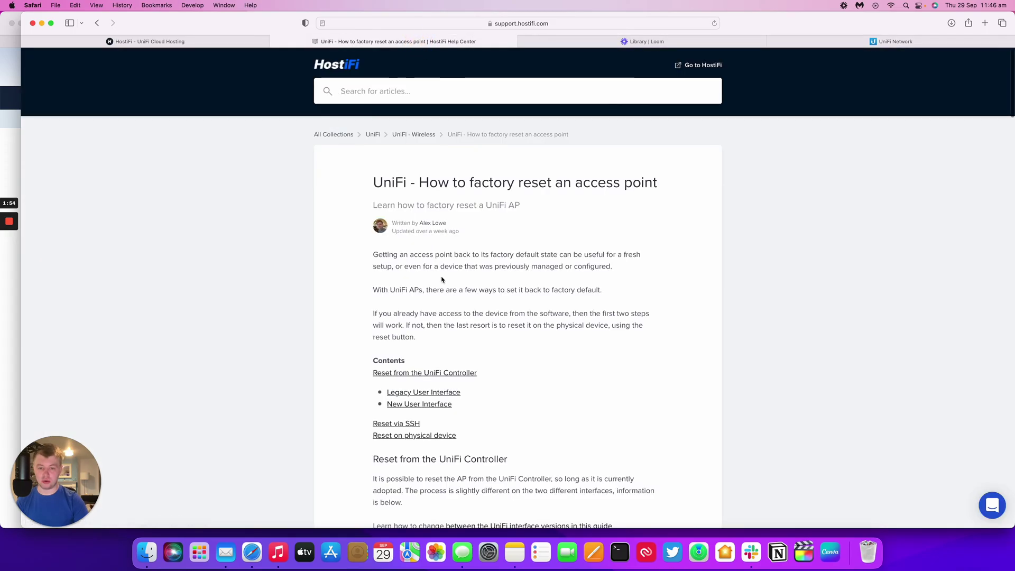
Copy the 'syswrapper.sh restore-default' command from the article's Reset via SSH section.
scroll(458, 284, down, 5)
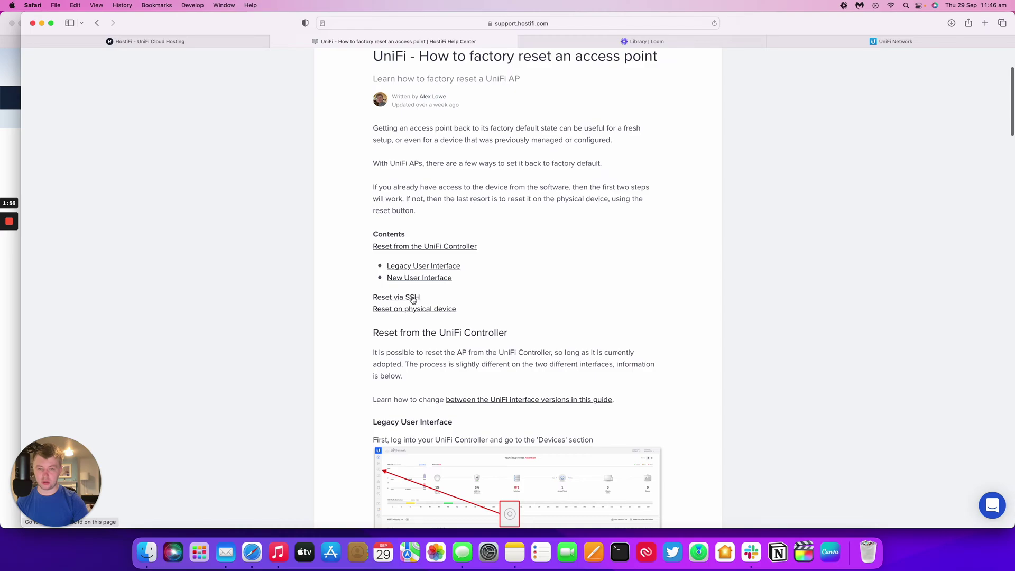
click(412, 298)
scroll(428, 276, up, 4)
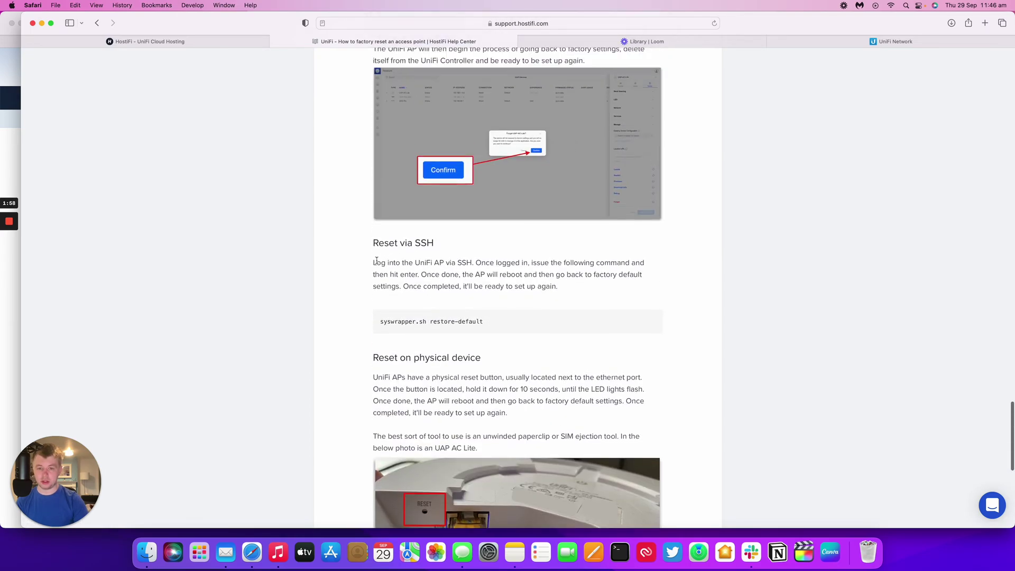
drag(373, 262, 472, 257)
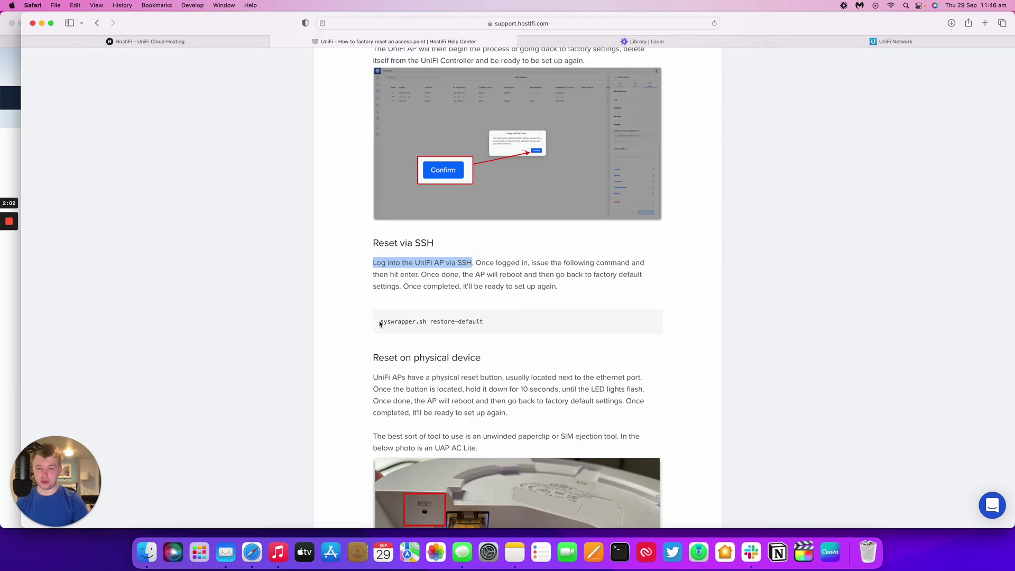
drag(379, 324, 489, 323)
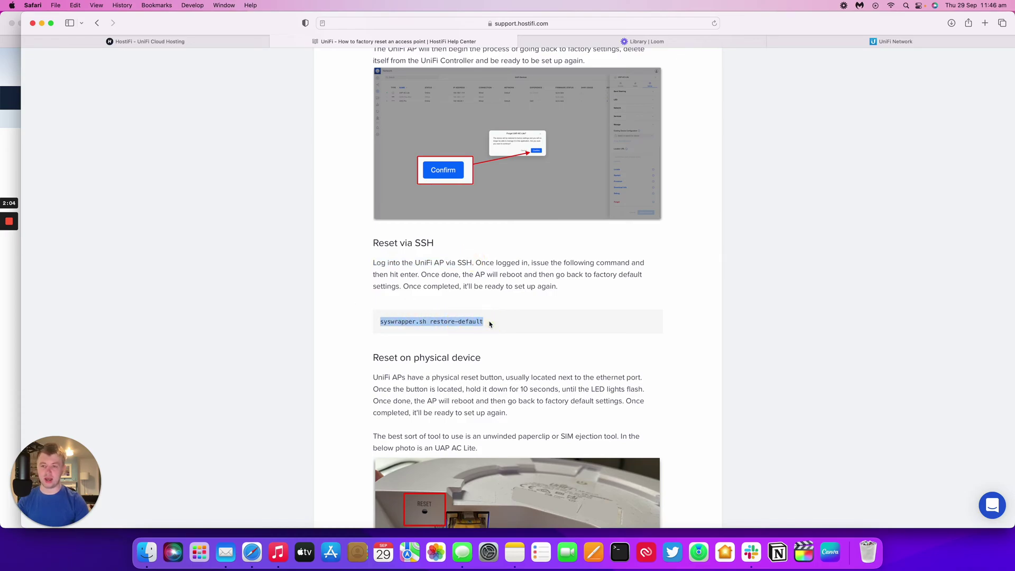
key(super+c)
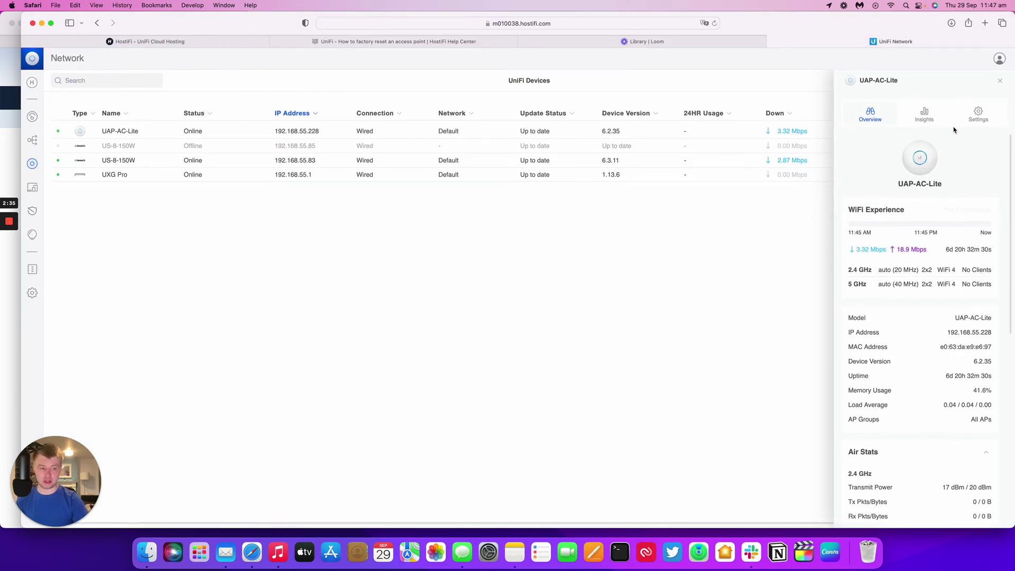
Review the UAP-AC-Lite settings once more, then close its details panel.
scroll(943, 159, down, 10)
scroll(933, 183, up, 10)
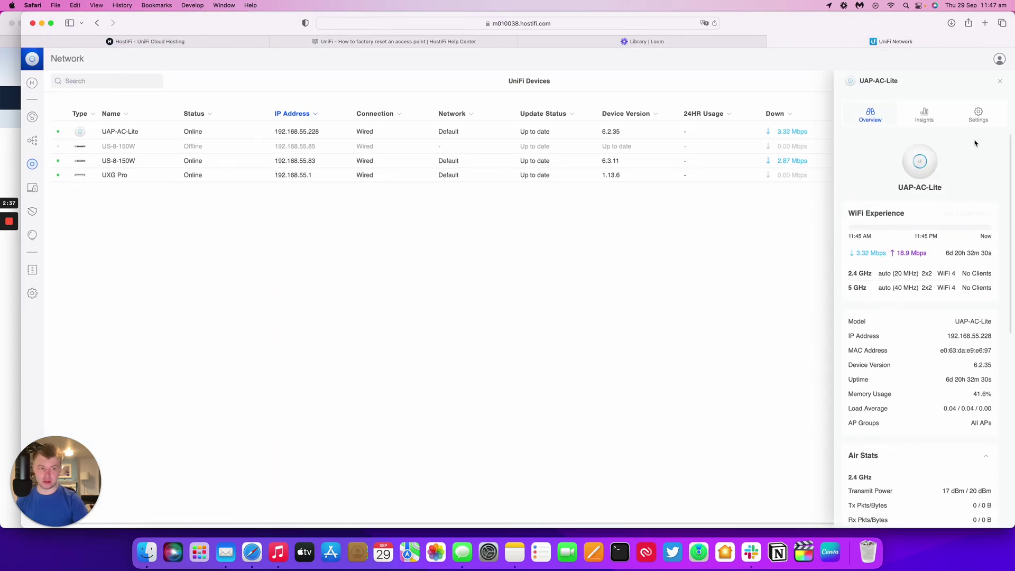
click(977, 115)
scroll(943, 156, down, 10)
scroll(935, 162, down, 5)
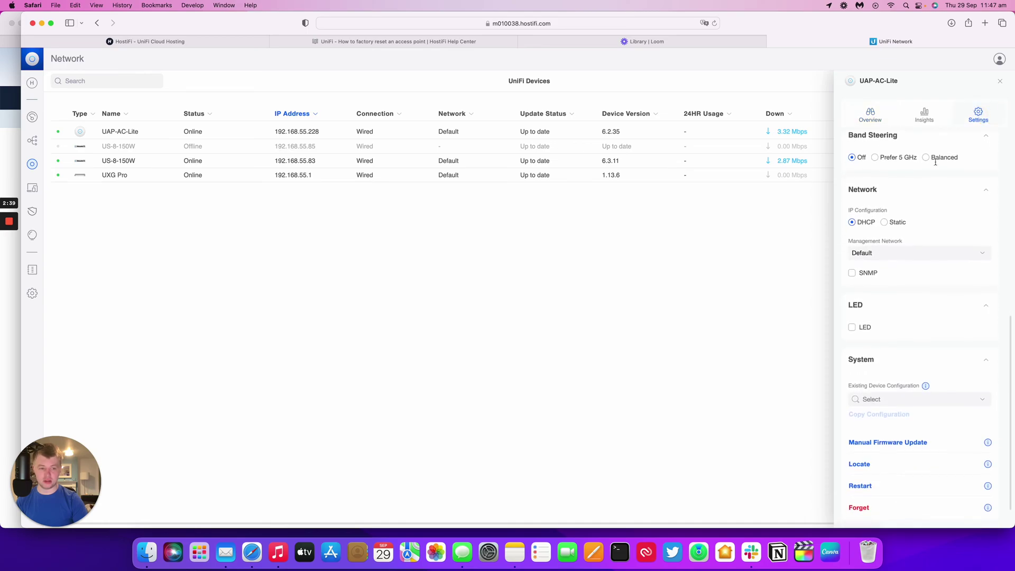
scroll(952, 148, up, 15)
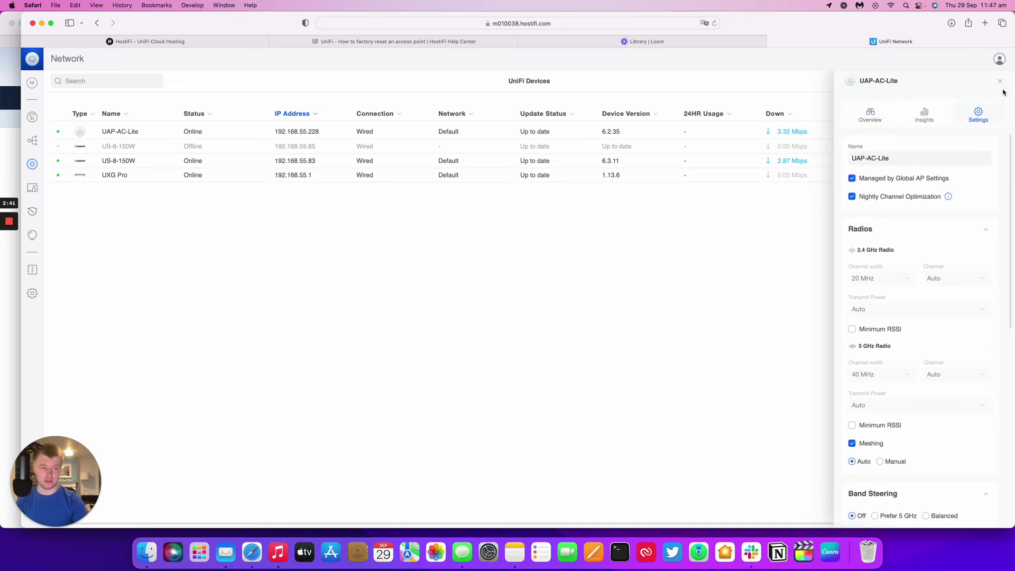
click(999, 81)
In System advanced settings, switch to the Legacy interface and confirm deactivating the new UI.
click(32, 292)
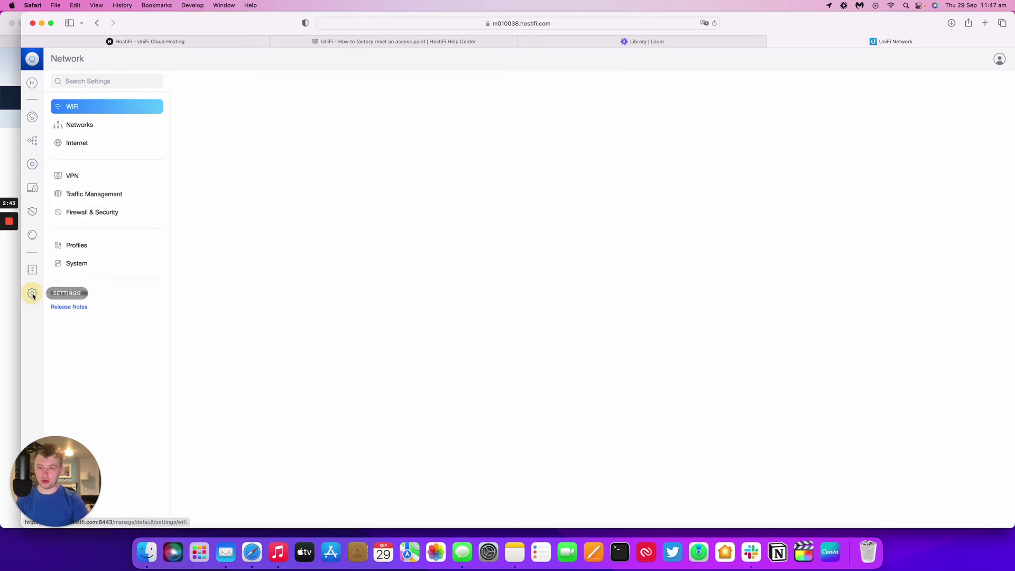
click(111, 266)
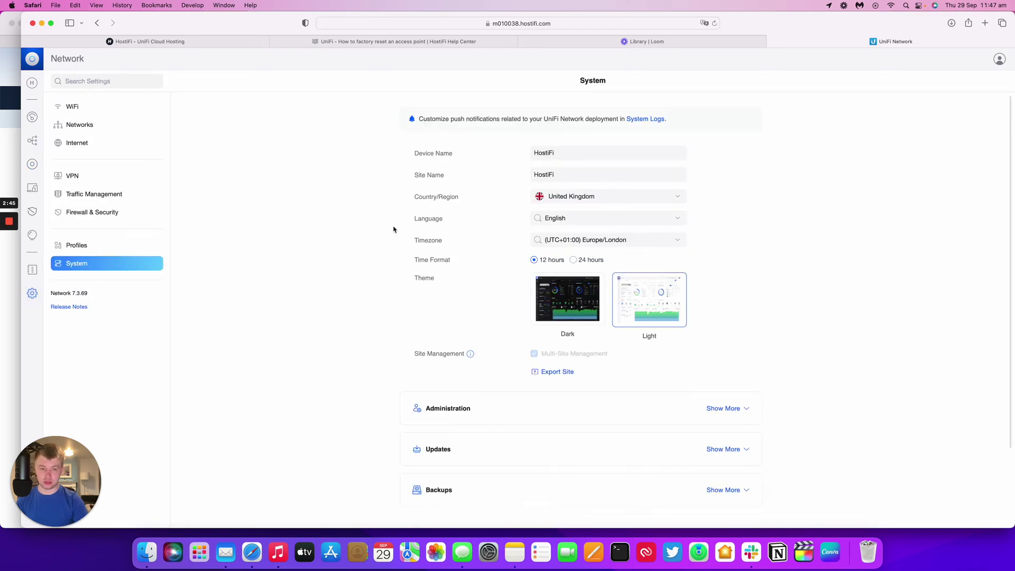
scroll(401, 222, down, 3)
click(723, 478)
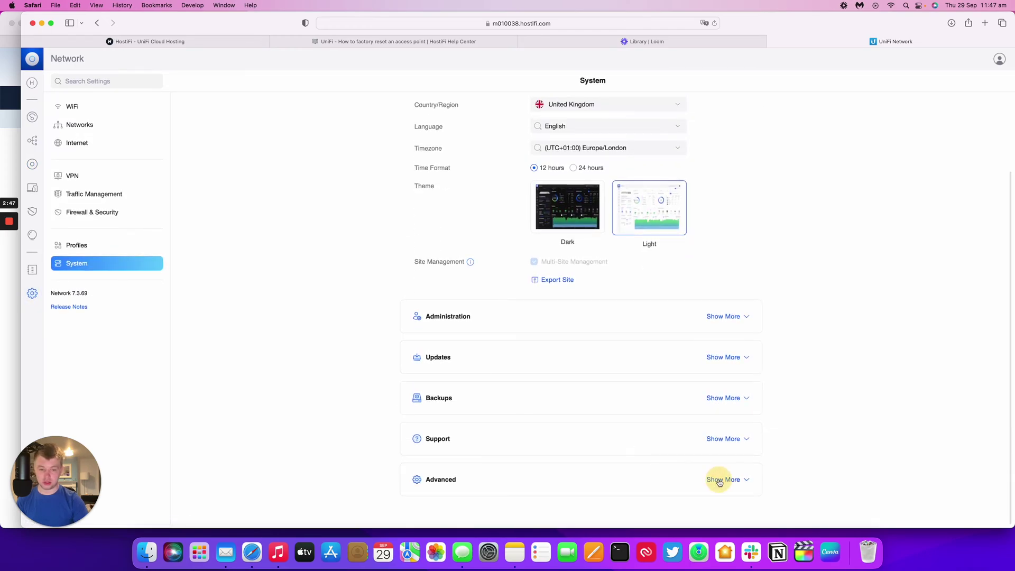
scroll(624, 423, down, 4)
click(561, 312)
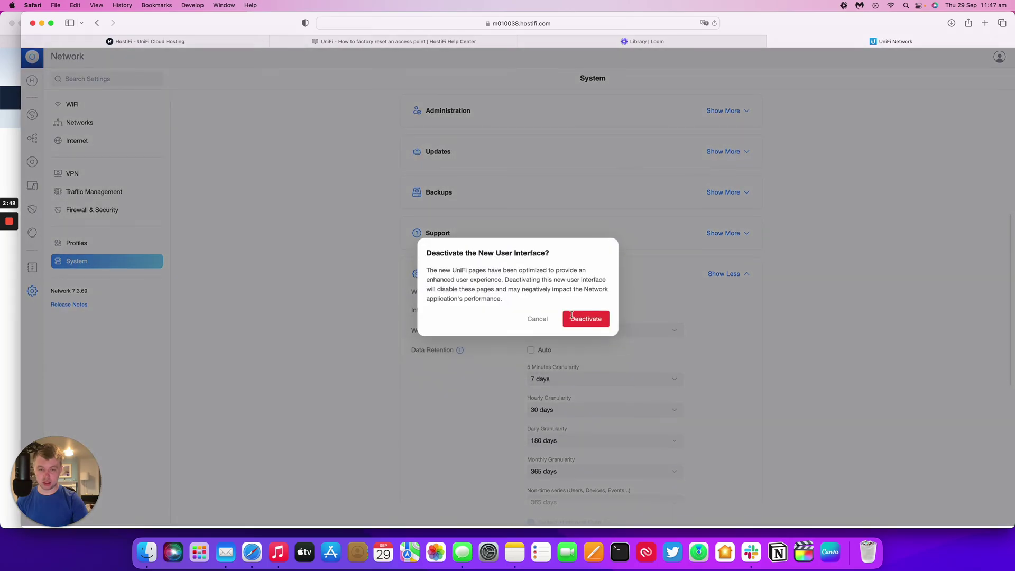
click(582, 317)
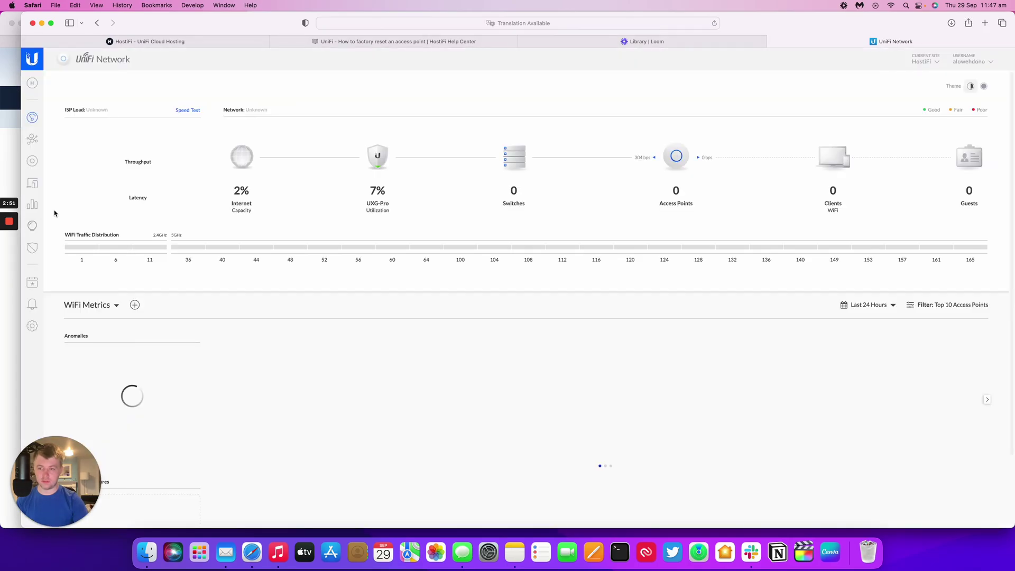
Open a Debug Terminal session on the UAP-AC-Lite from its Tools section.
click(32, 160)
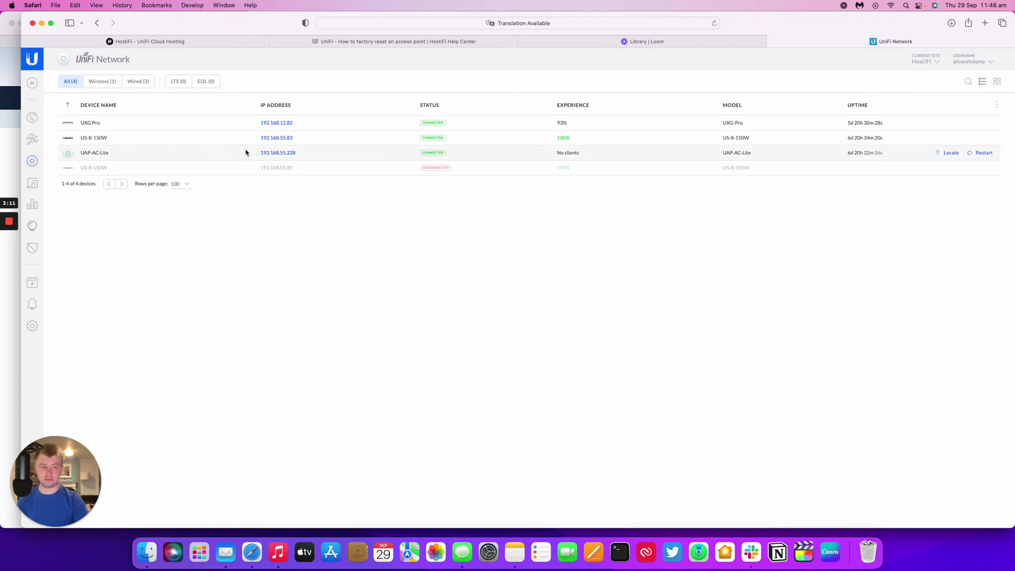
click(239, 153)
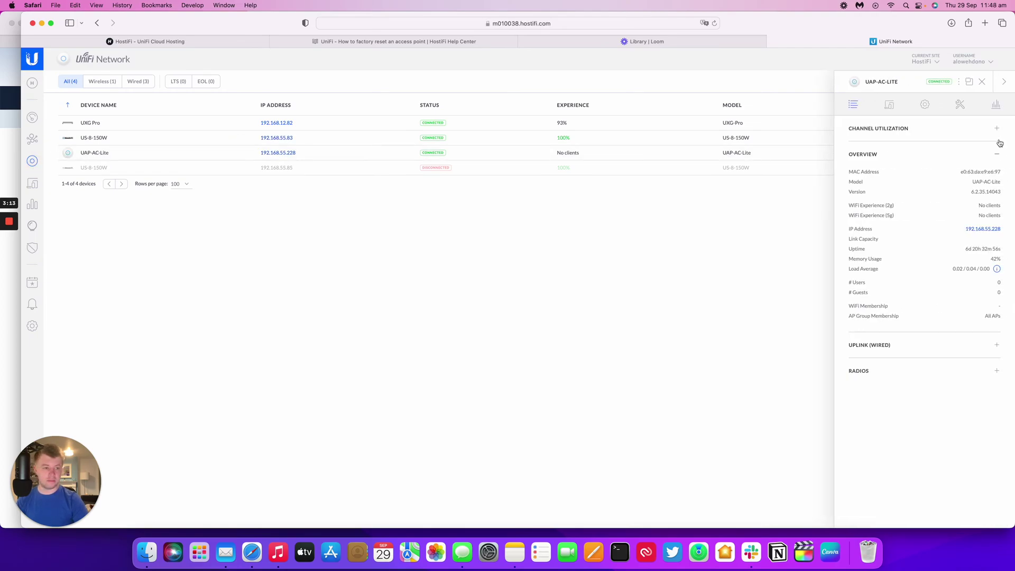
click(960, 105)
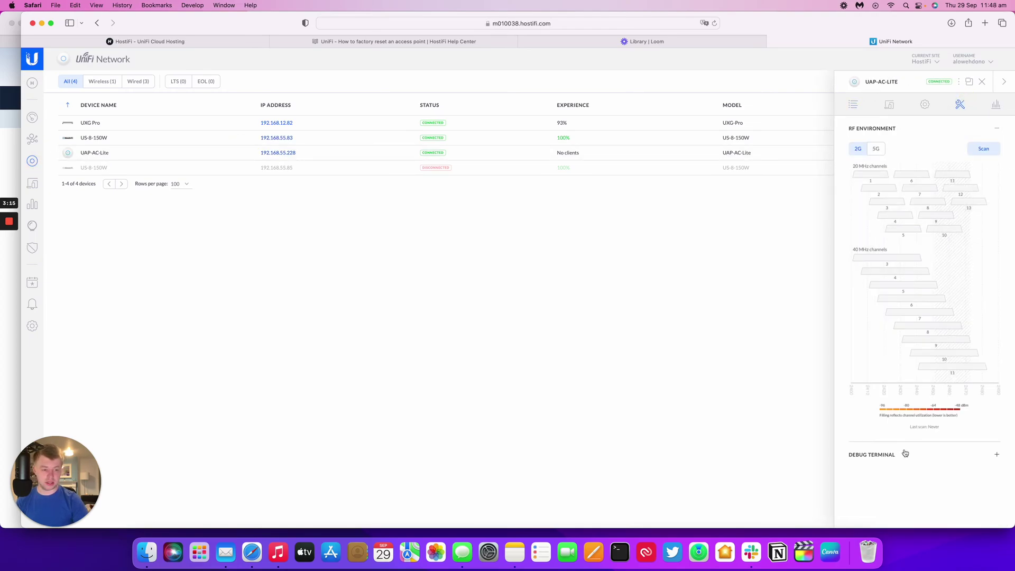
click(907, 452)
click(967, 187)
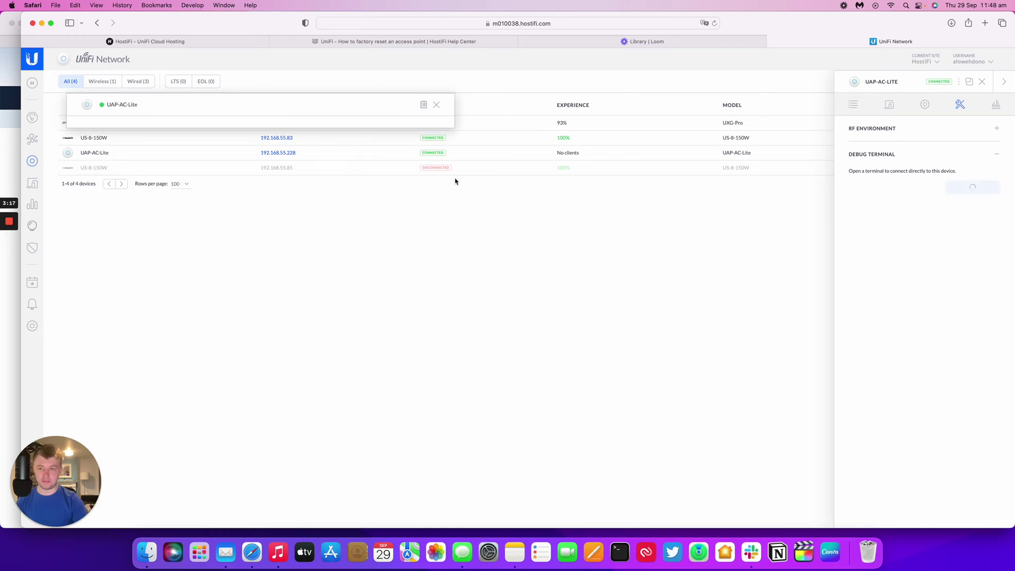
drag(349, 116, 420, 141)
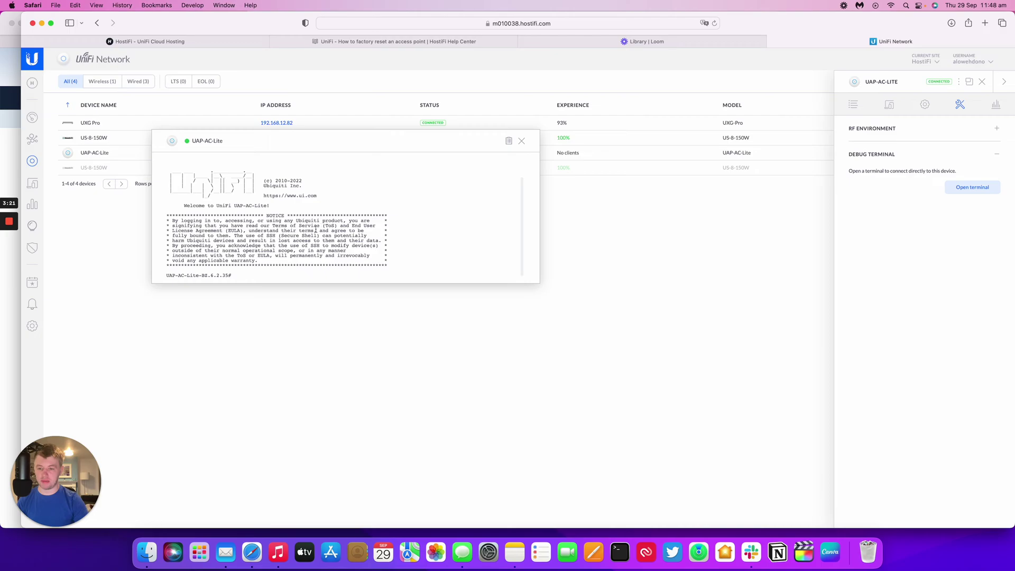
Run 'syswrapper.sh restore-default' in the terminal to factory-reset the access point.
key(super+v)
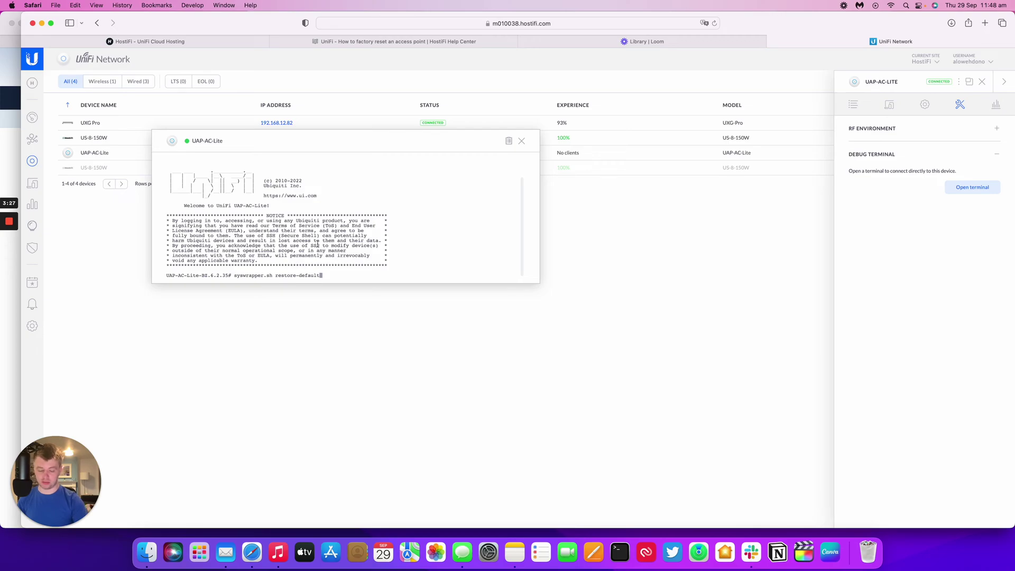
key(Return)
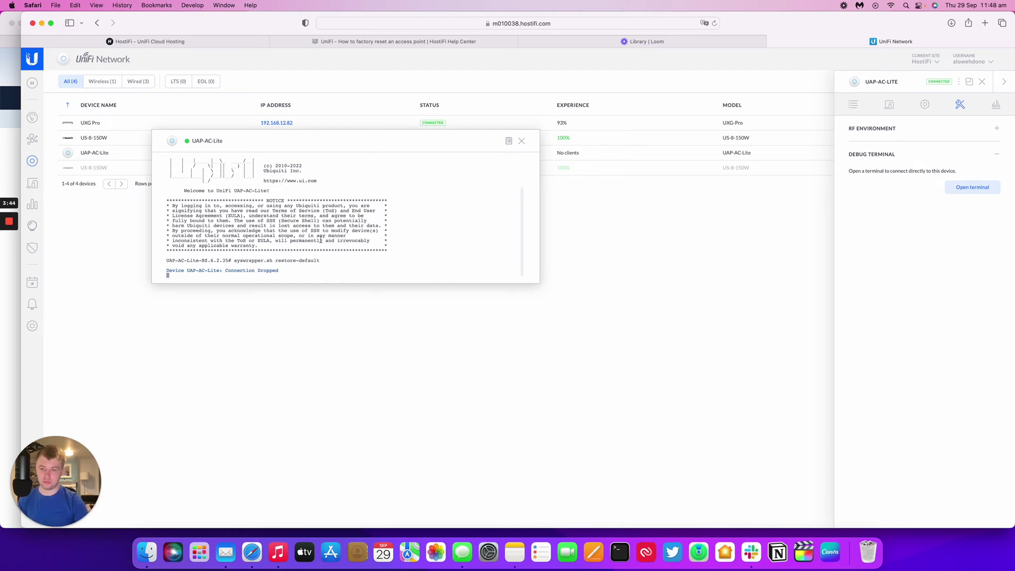
drag(272, 141, 288, 221)
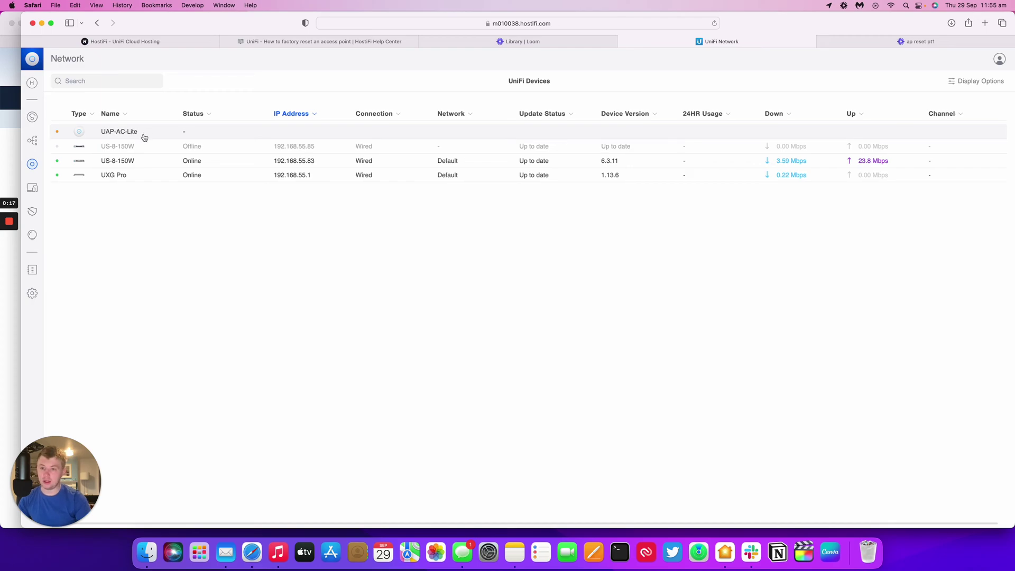
Adopt the reset UAP-AC-Lite until it is online at 192.168.55.228, then return to the article.
click(144, 135)
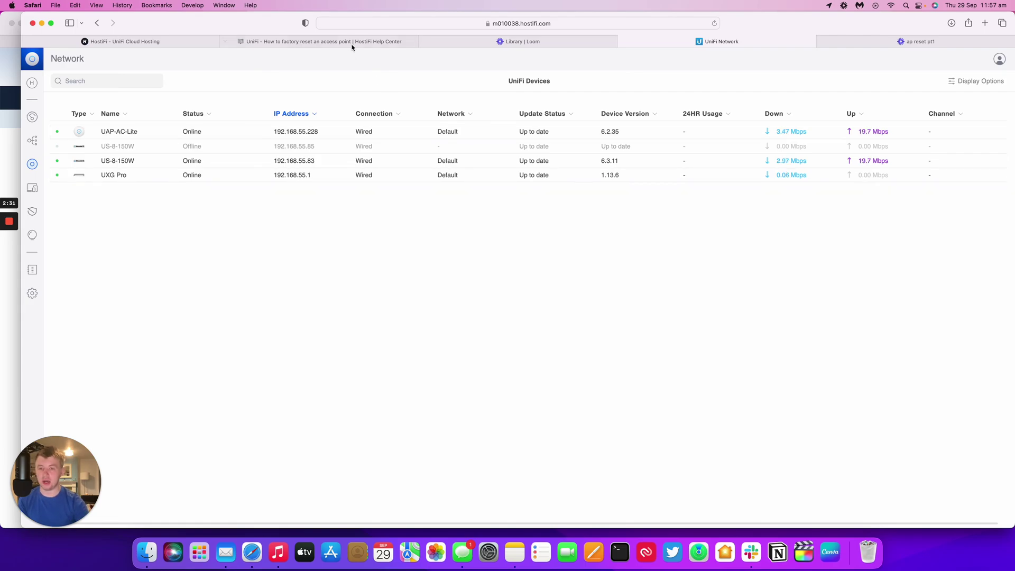
click(352, 42)
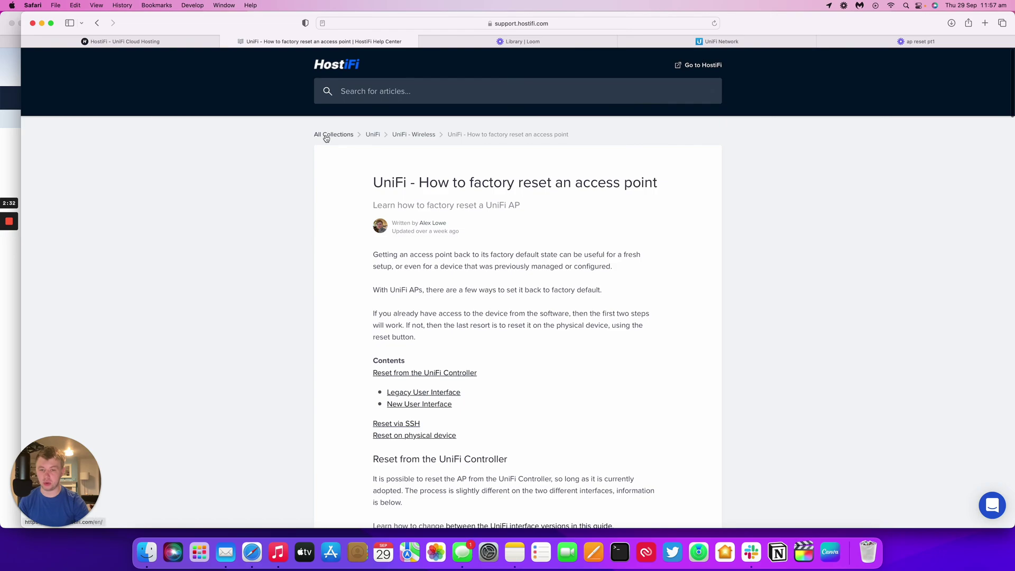
Read the article down to Reset via SSH, then go back to the UniFi Network device list.
scroll(349, 157, down, 4)
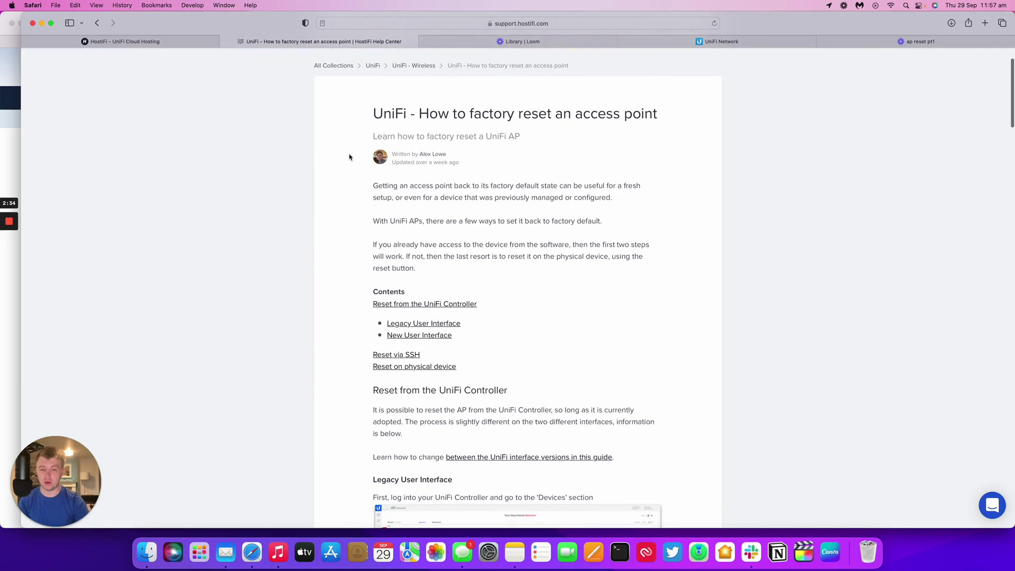
scroll(348, 157, down, 12)
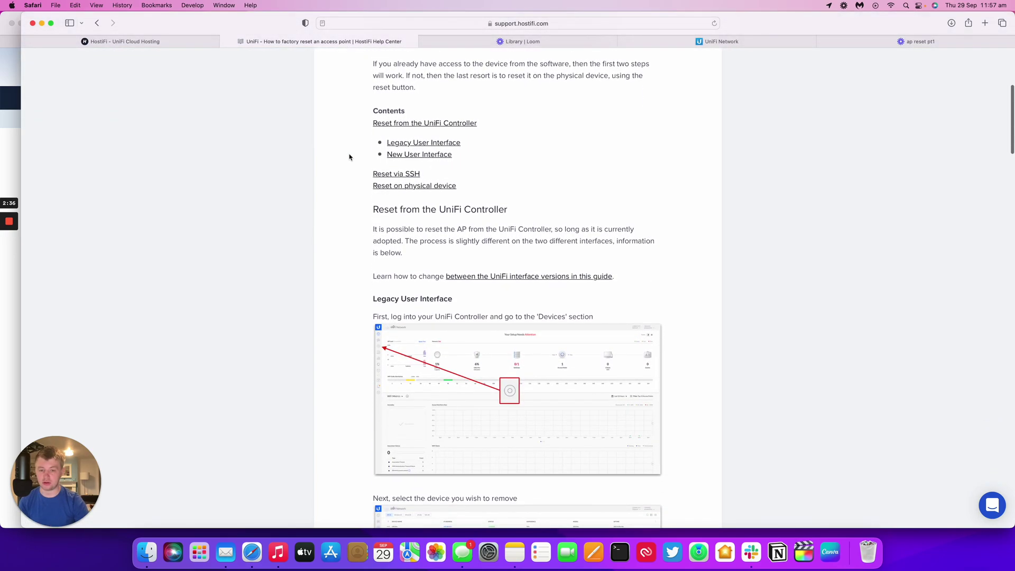
scroll(349, 157, down, 20)
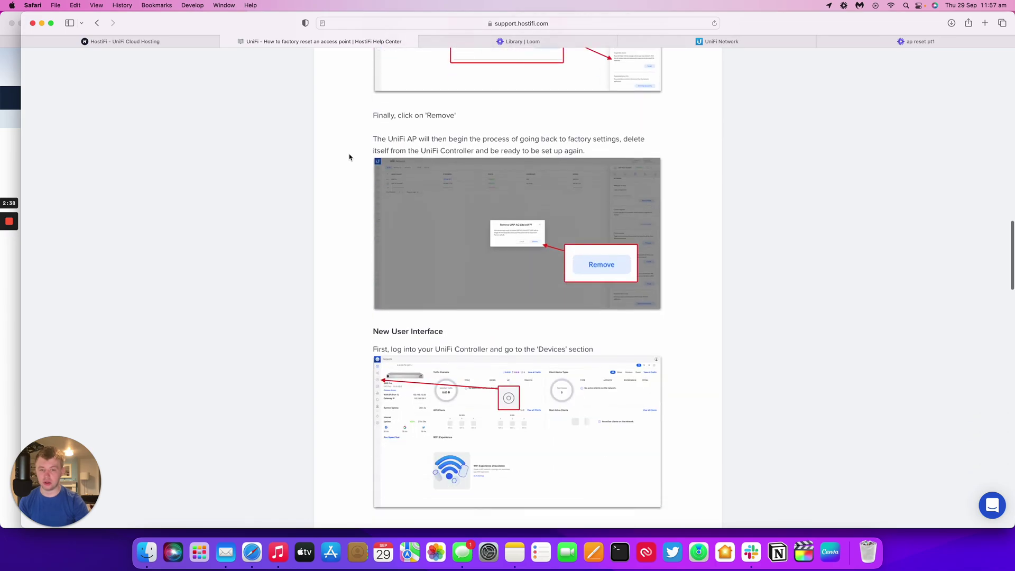
scroll(349, 157, down, 20)
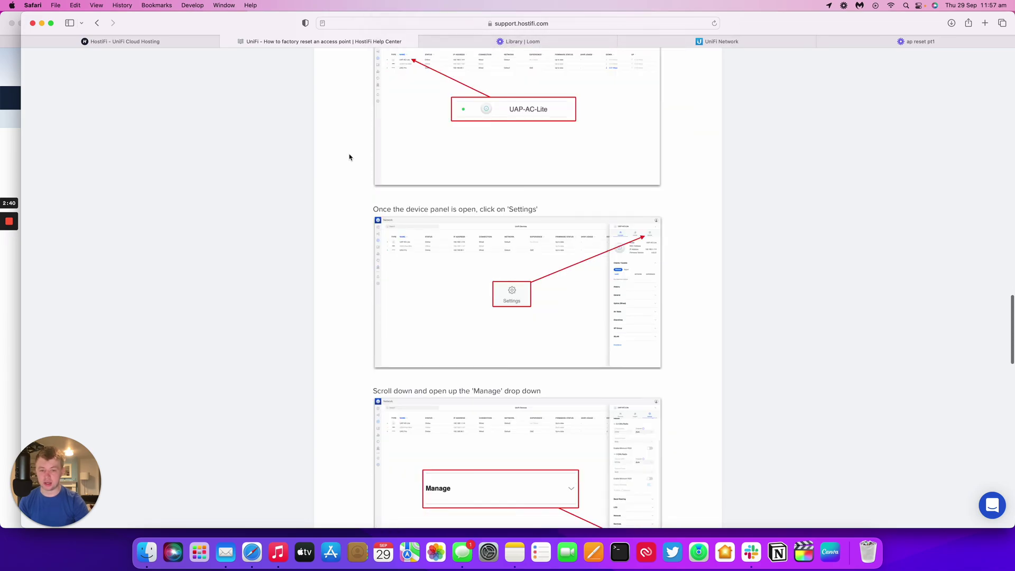
scroll(347, 157, up, 20)
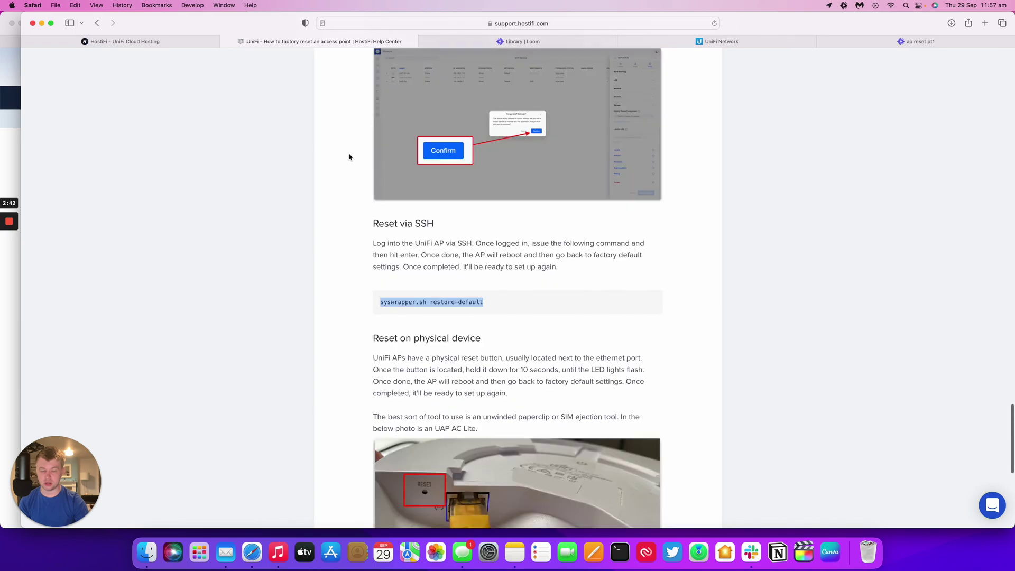
click(667, 41)
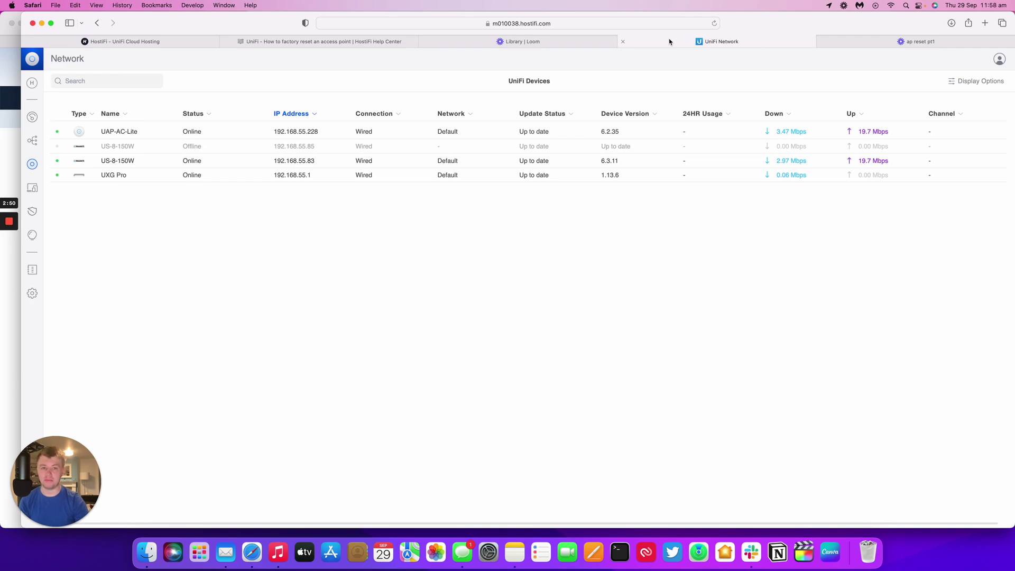
Show the 'HostiFi - UniFi Cloud Hosting' homepage.
click(119, 42)
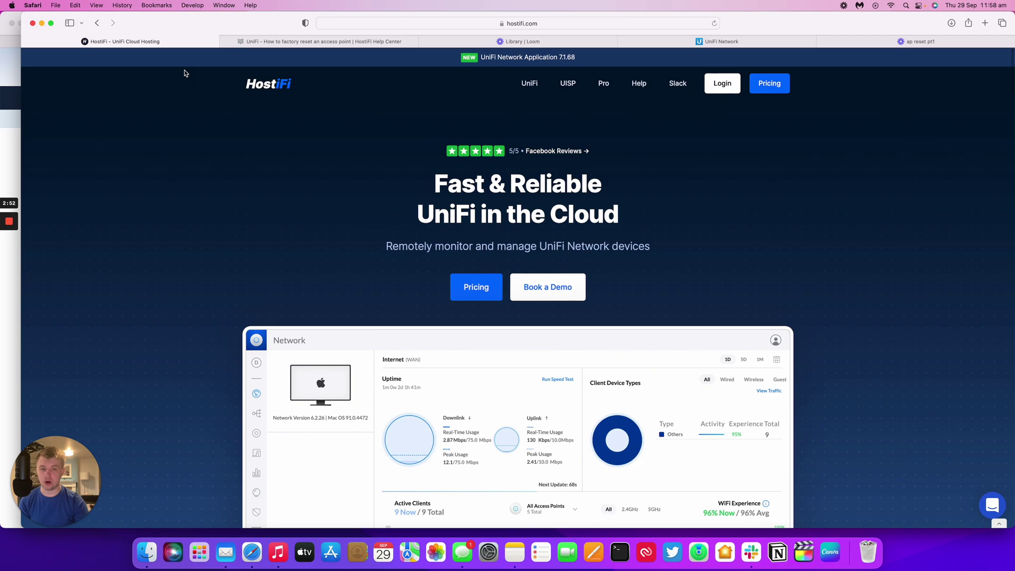